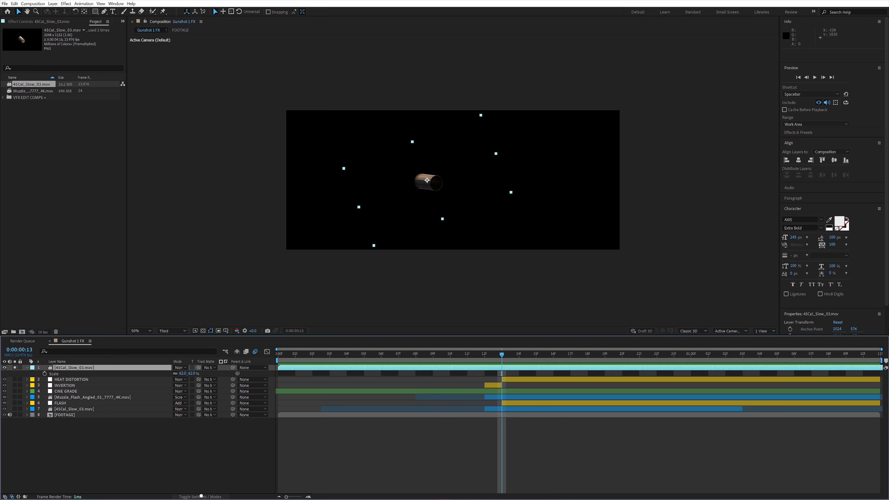
# Make the top 45Cal_Slow_03.mov layer 3D and shift its Position to 1249, 628, -215
pyautogui.click(213, 495)
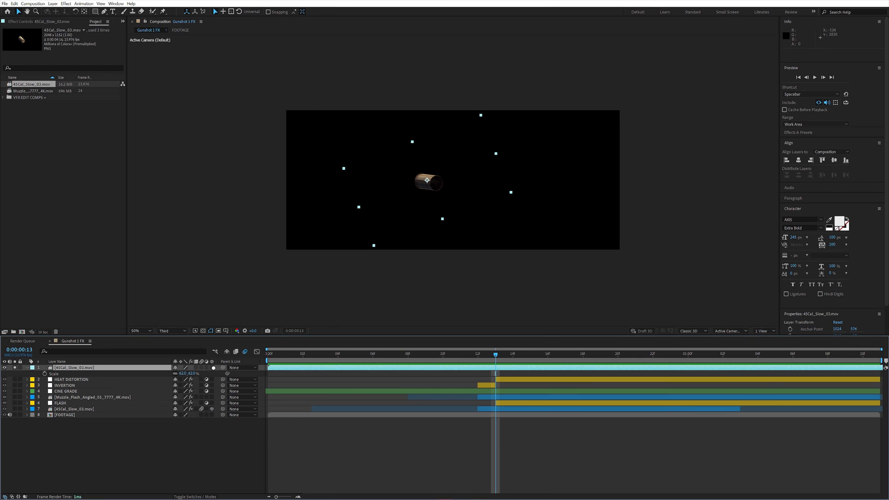
pyautogui.click(213, 367)
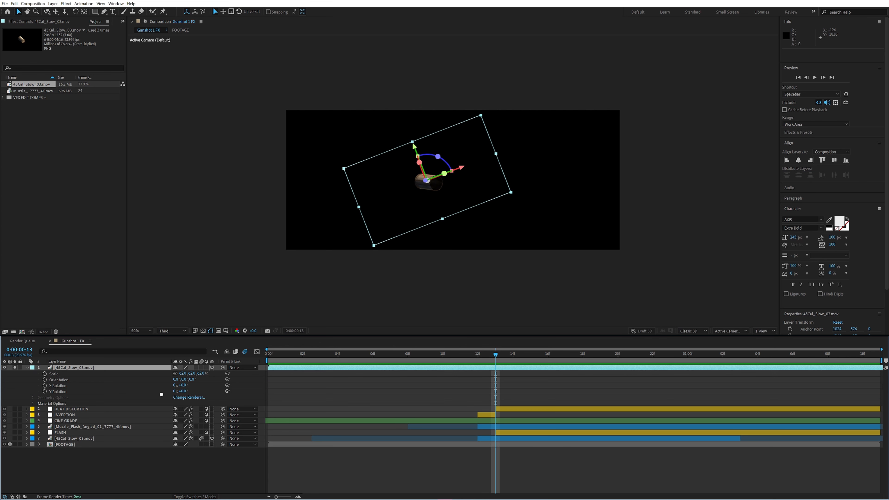
pyautogui.press('p')
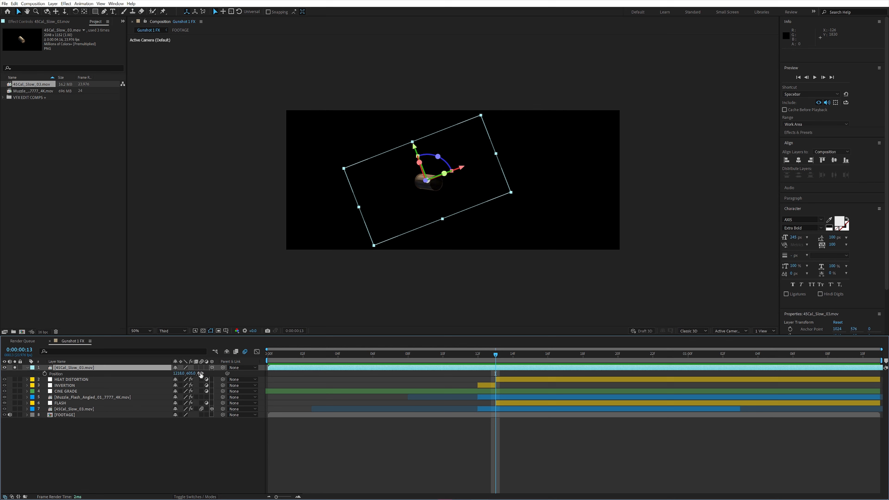
pyautogui.moveTo(179, 373); pyautogui.dragTo(167, 397)
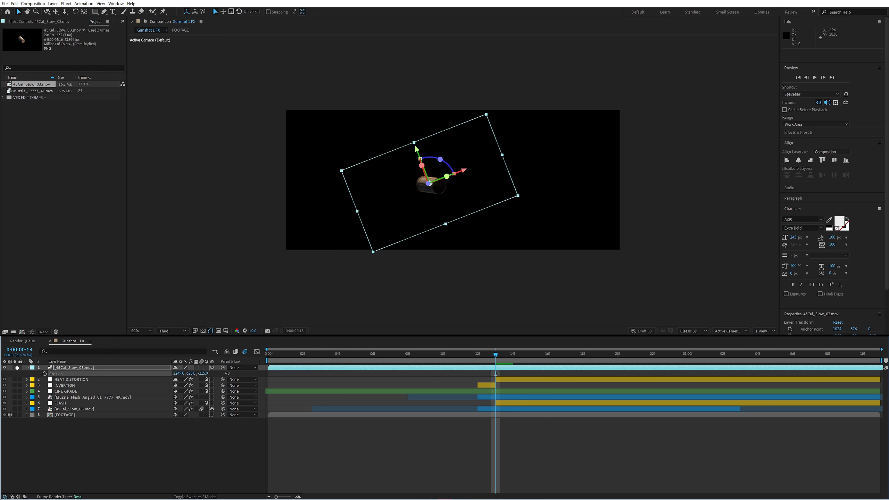
# Unsolo the top shell layer and place it small over the pistol's ejection port, at about Position -227, 209, 7575
pyautogui.click(17, 368)
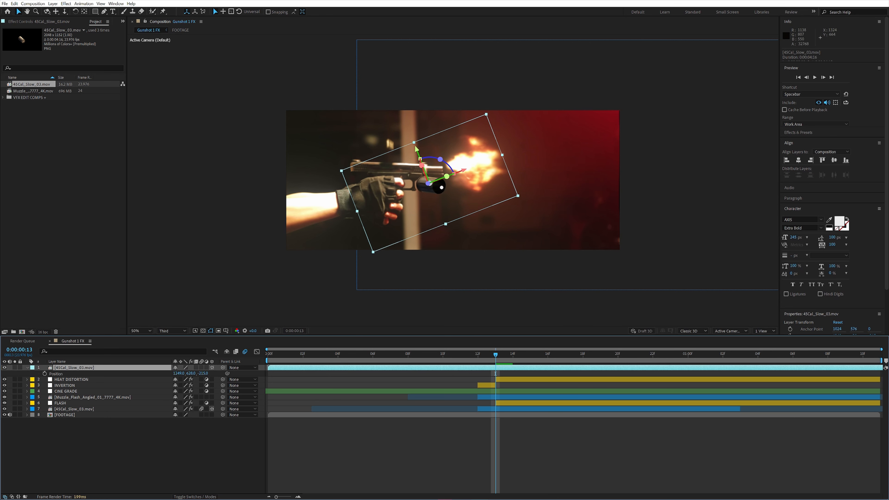
pyautogui.moveTo(438, 184); pyautogui.dragTo(397, 142)
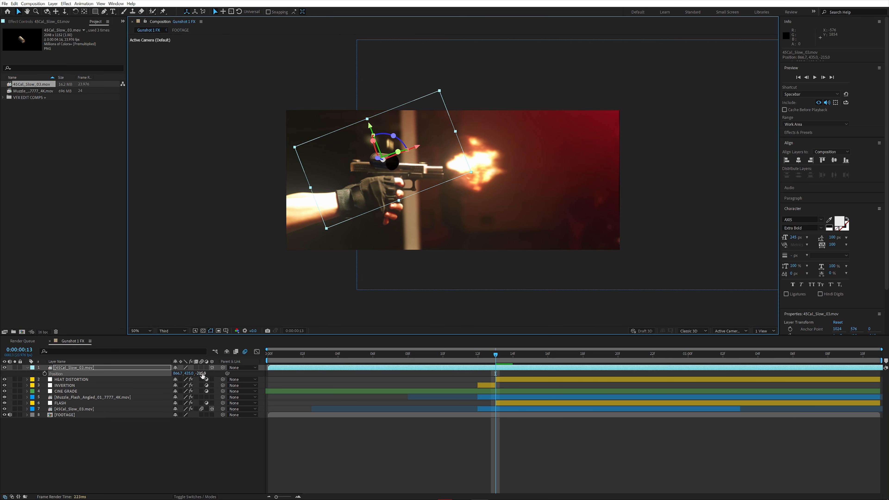
pyautogui.moveTo(202, 373); pyautogui.dragTo(406, 323)
pyautogui.moveTo(439, 175); pyautogui.dragTo(395, 173)
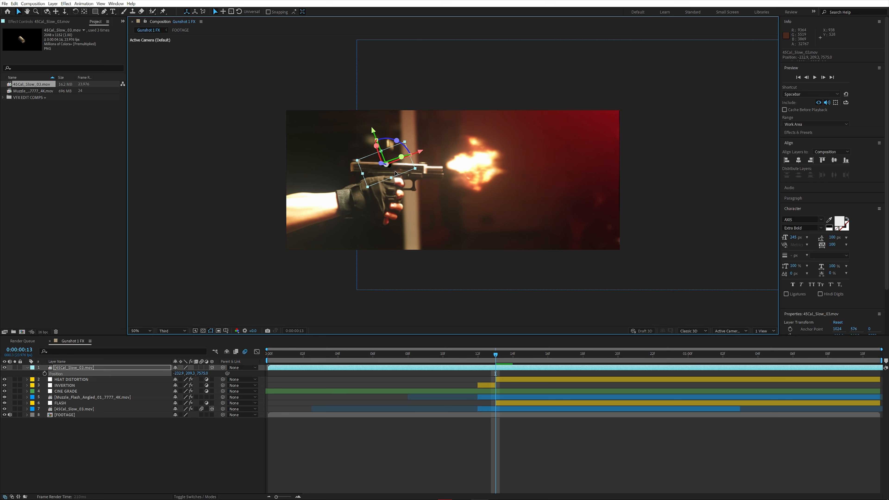
pyautogui.click(109, 446)
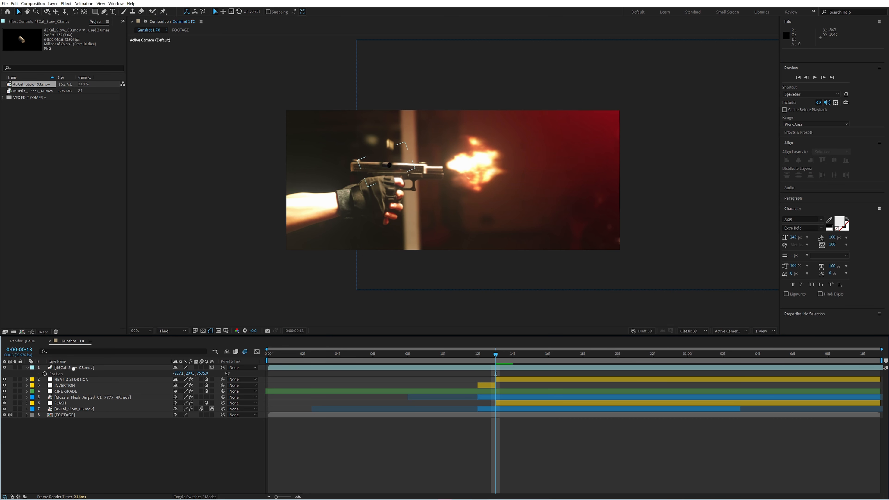
# Keyframe the top shell layer's Position at 0:00:00:13 and set a second keyframe at 0:00:01:02 to 816.9, 631.3, -2082
pyautogui.click(72, 369)
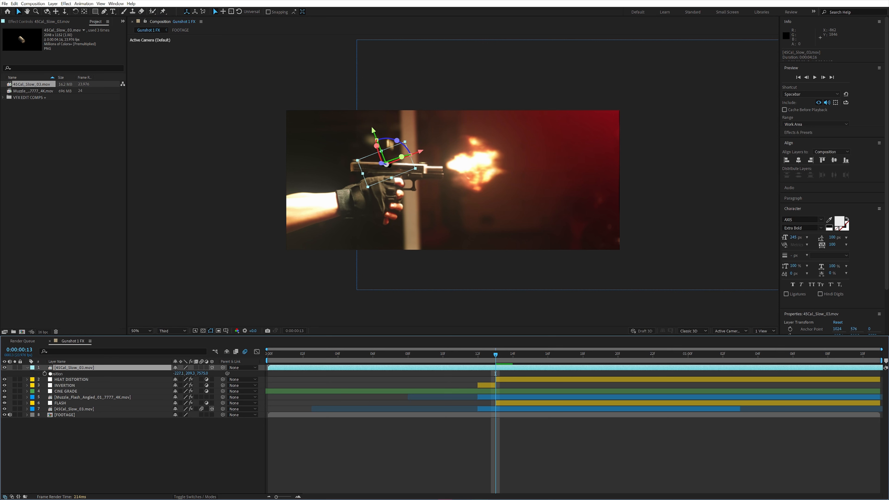
pyautogui.click(45, 373)
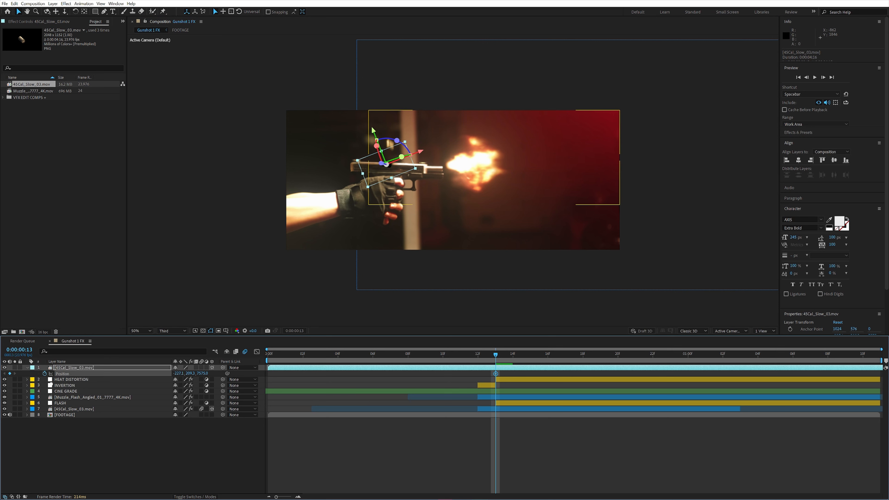
pyautogui.moveTo(510, 354); pyautogui.dragTo(723, 355)
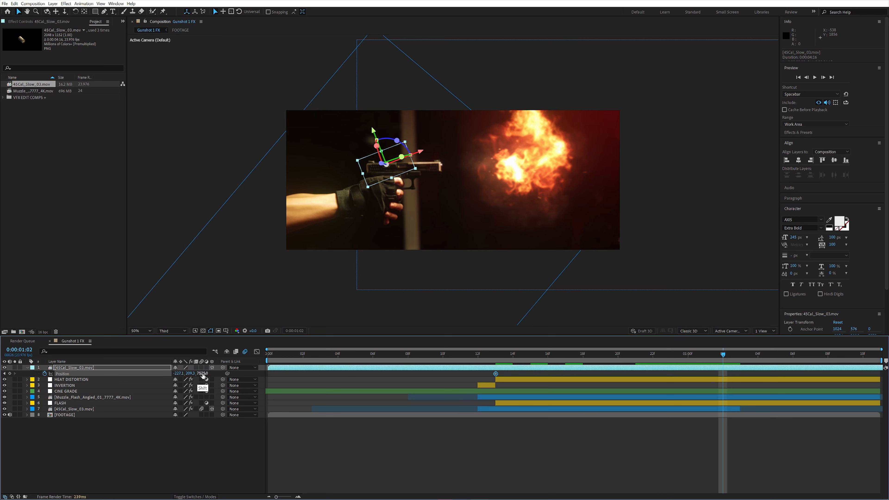
pyautogui.moveTo(201, 373); pyautogui.dragTo(26, 421)
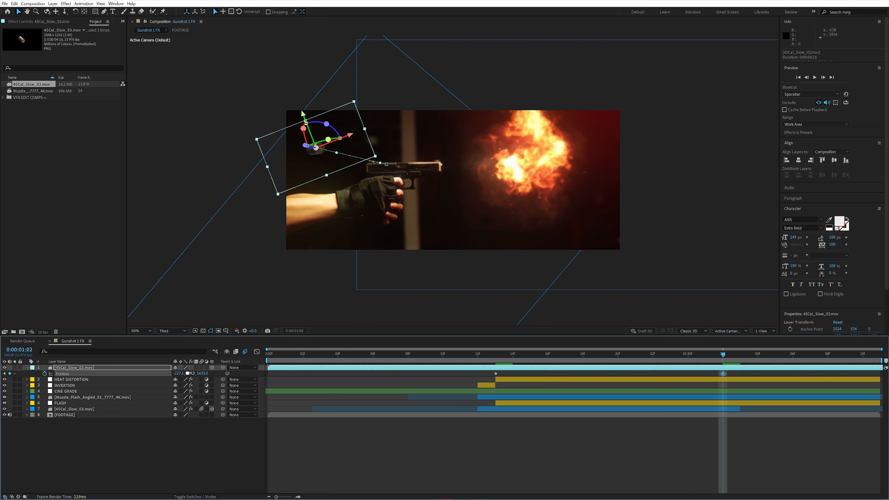
pyautogui.moveTo(179, 374); pyautogui.dragTo(111, 400)
pyautogui.moveTo(189, 373); pyautogui.dragTo(371, 353)
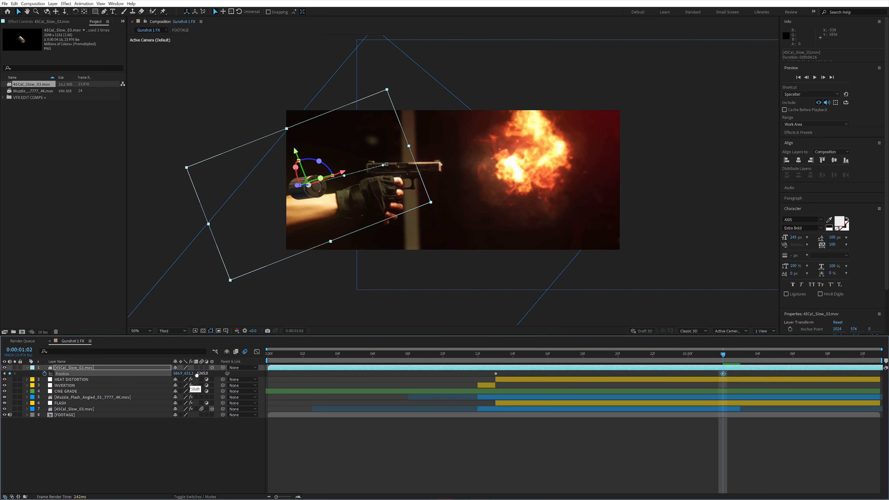
pyautogui.moveTo(177, 374); pyautogui.dragTo(202, 374)
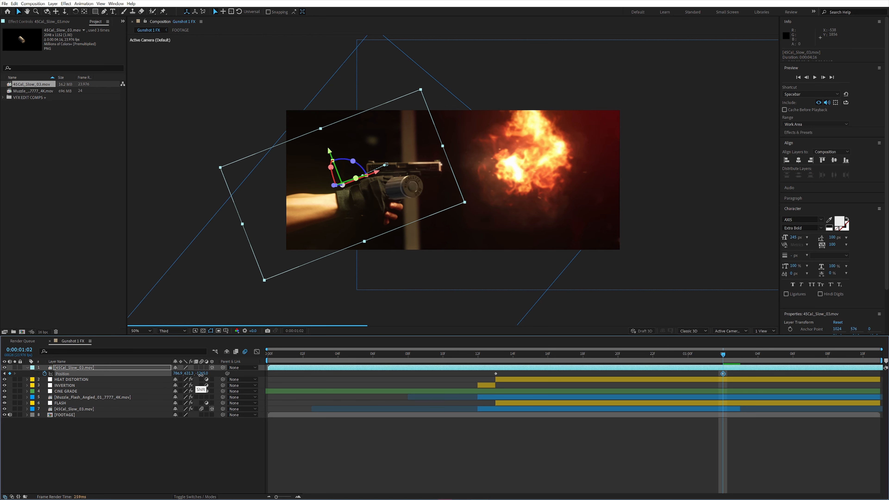
pyautogui.moveTo(202, 374); pyautogui.dragTo(11, 440)
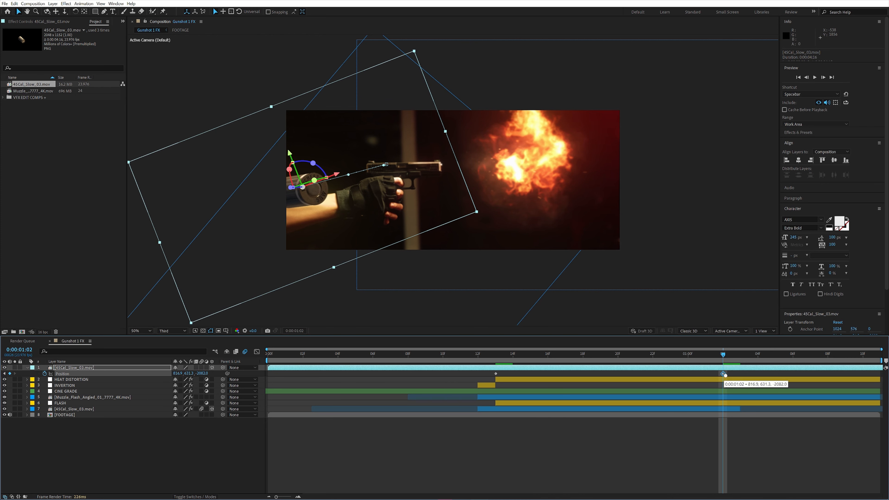
# Bend the shell's motion path into an upward arc above the pistol at the second keyframe
pyautogui.moveTo(723, 355)
pyautogui.mouseDown()
pyautogui.moveTo(617, 355)
pyautogui.moveTo(497, 386)
pyautogui.moveTo(577, 385)
pyautogui.moveTo(721, 361)
pyautogui.mouseUp()
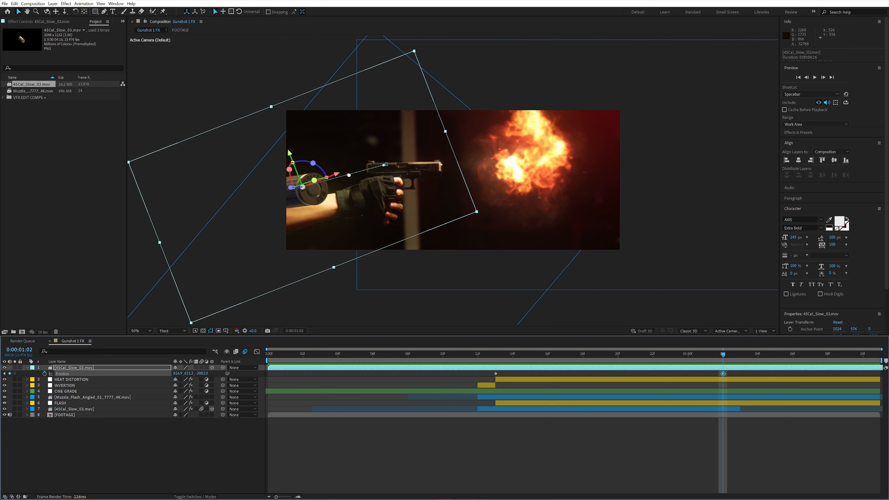
pyautogui.moveTo(349, 175); pyautogui.dragTo(384, 93)
pyautogui.moveTo(724, 355); pyautogui.dragTo(727, 377)
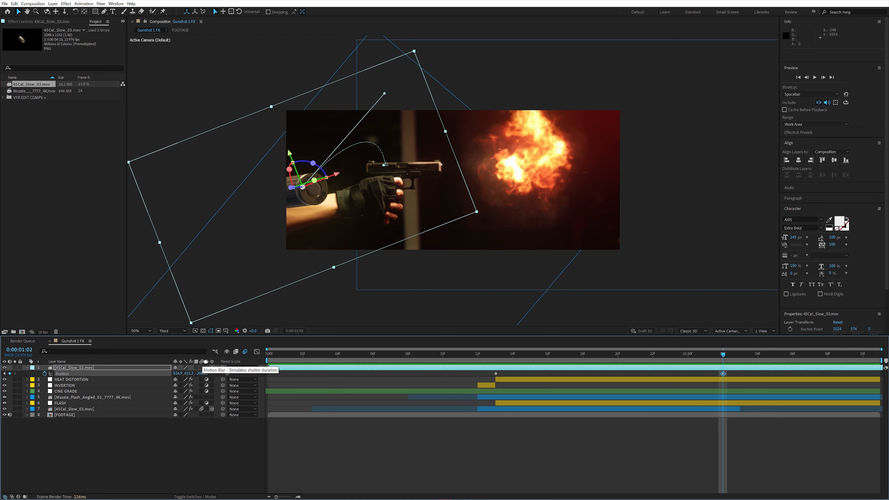
# Enable motion blur on the top shell layer and compare the frame at 0:00:00:21 with the layer hidden and shown
pyautogui.click(202, 367)
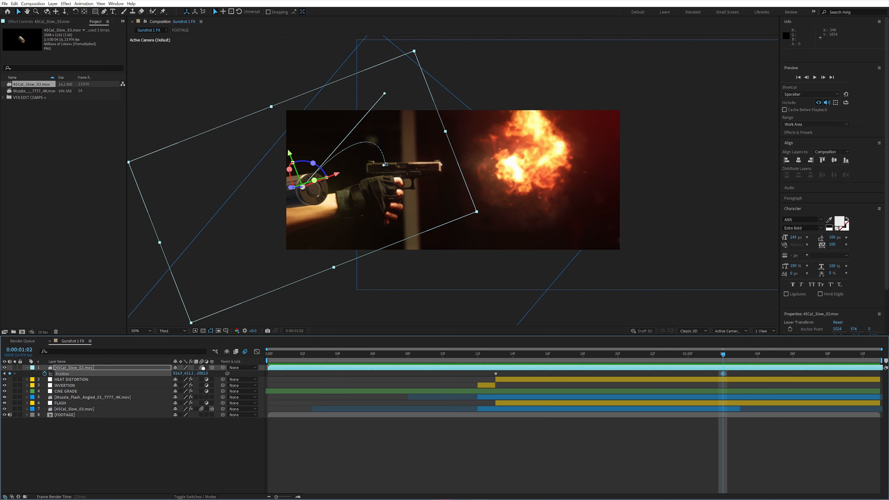
pyautogui.click(636, 355)
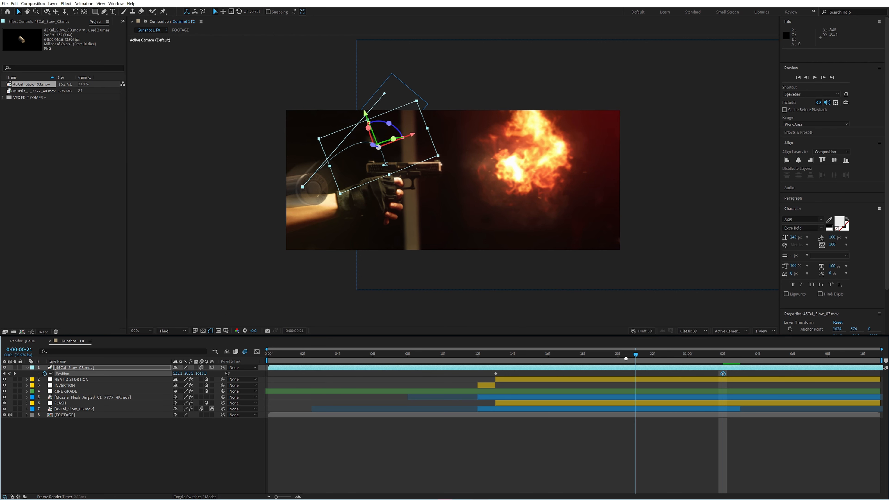
pyautogui.click(11, 367)
pyautogui.click(5, 368)
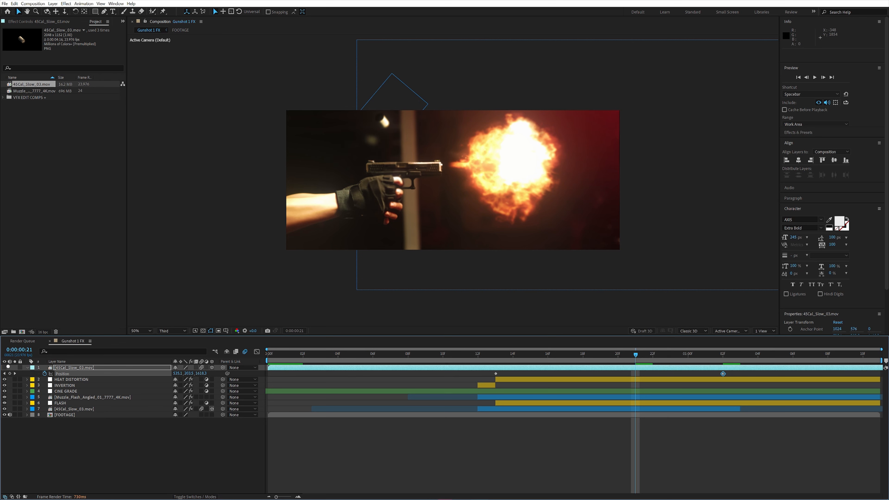
pyautogui.click(5, 367)
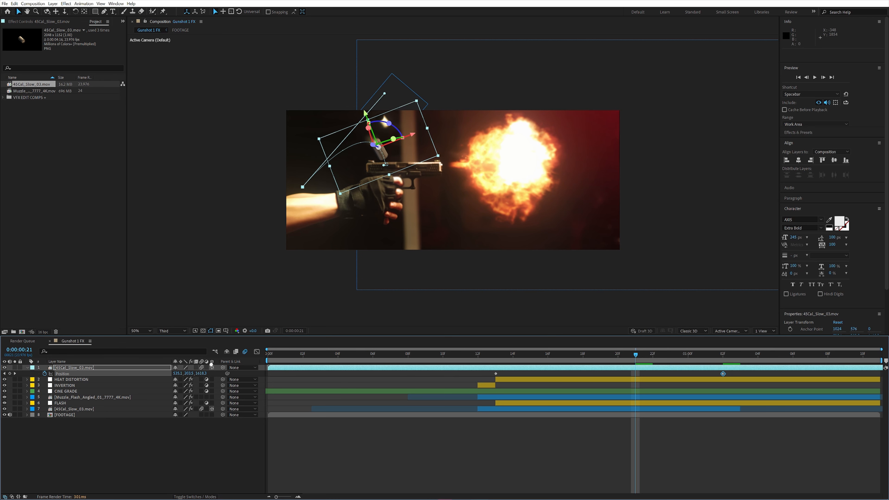
# Compare the top shell layer at 0:00:01:01 with its motion blur off and on
pyautogui.press('pagedown')
pyautogui.press('pagedown')
pyautogui.press('pagedown')
pyautogui.press('pagedown')
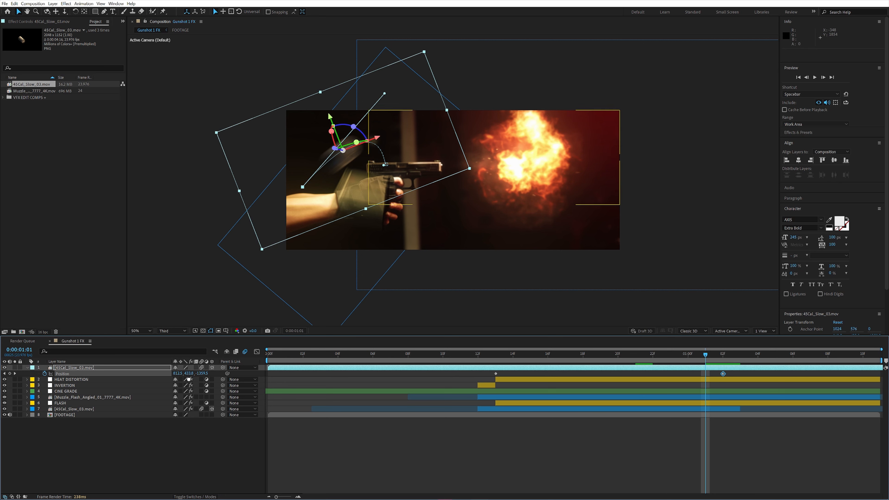
pyautogui.click(202, 367)
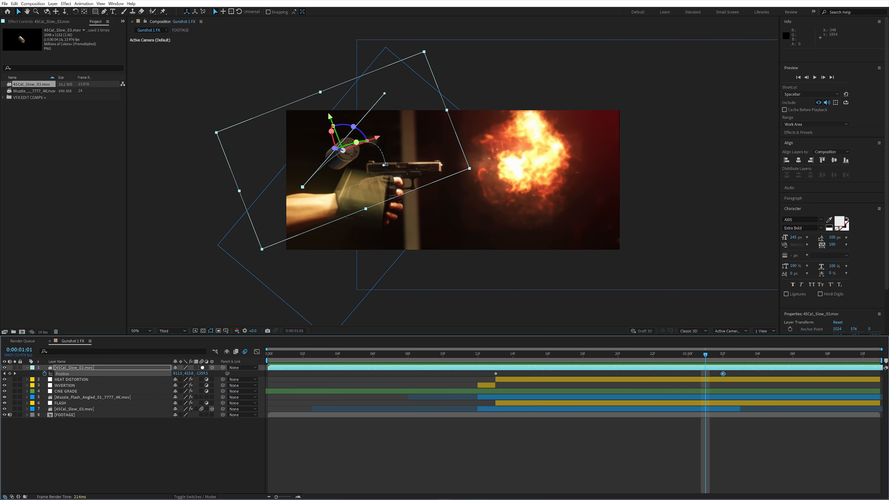
pyautogui.click(202, 368)
# Delete the top 45Cal_Slow_03.mov layer and solo the remaining shell layer together with FOOTAGE
pyautogui.press('Delete')
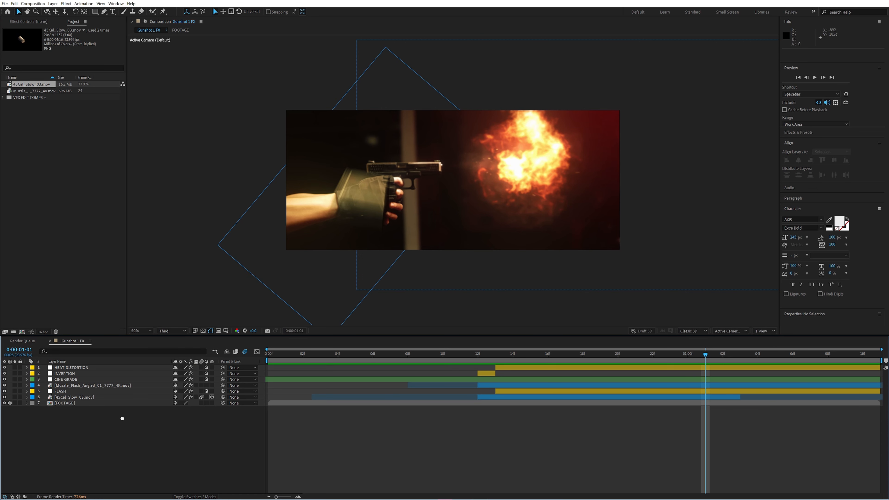
pyautogui.click(15, 403)
pyautogui.click(72, 403)
pyautogui.click(14, 397)
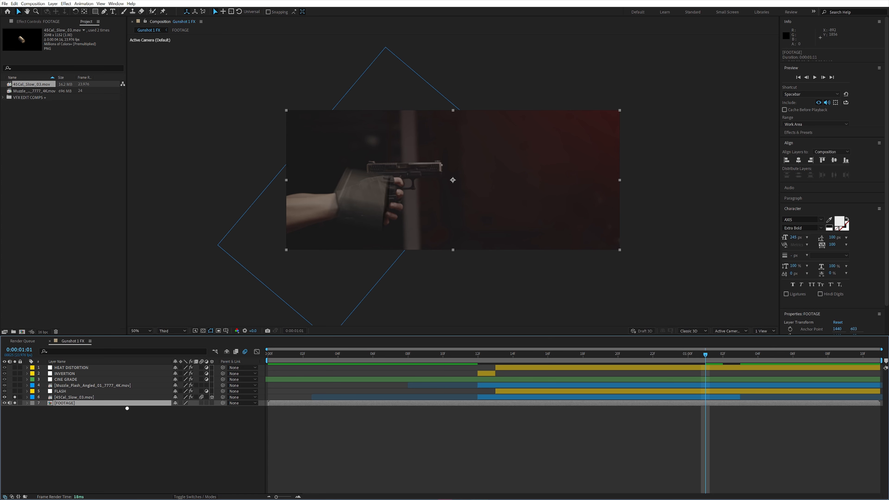
# Reveal the remaining shell layer's Position keyframes and check the shell at its first keyframe at 0:00:00:12
pyautogui.moveTo(686, 357); pyautogui.dragTo(600, 356)
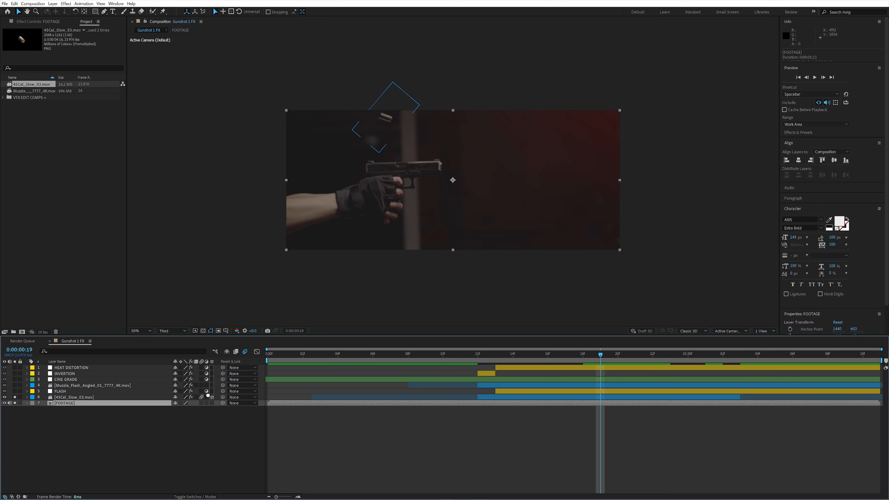
pyautogui.click(97, 397)
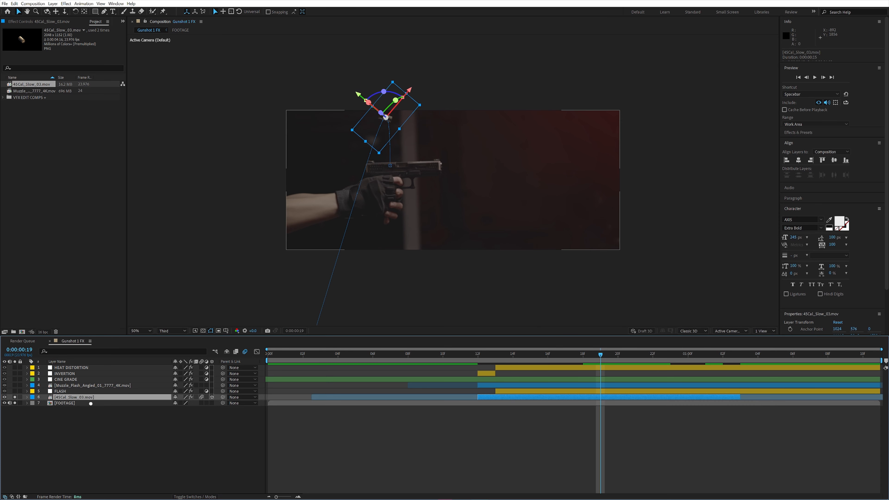
pyautogui.press('p')
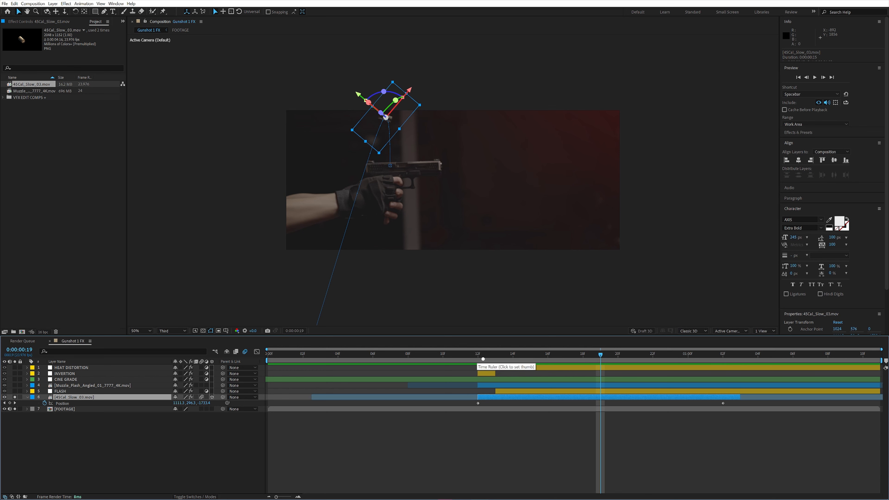
pyautogui.press('j')
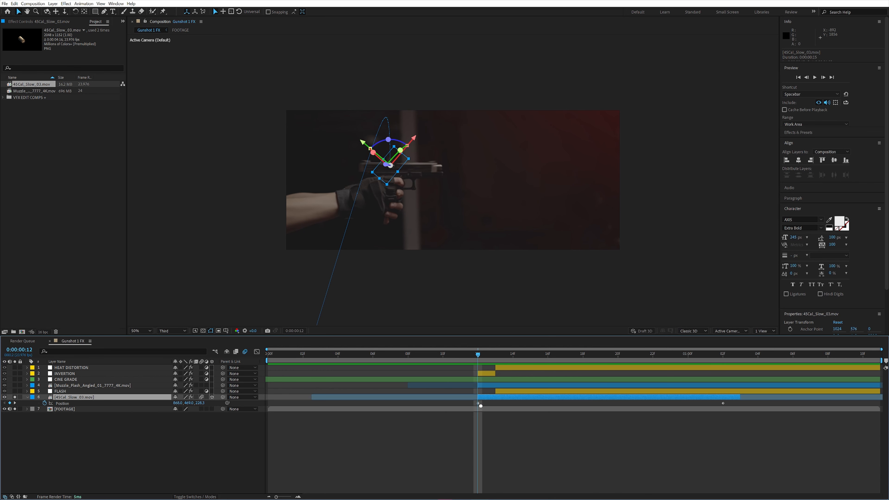
pyautogui.click(365, 436)
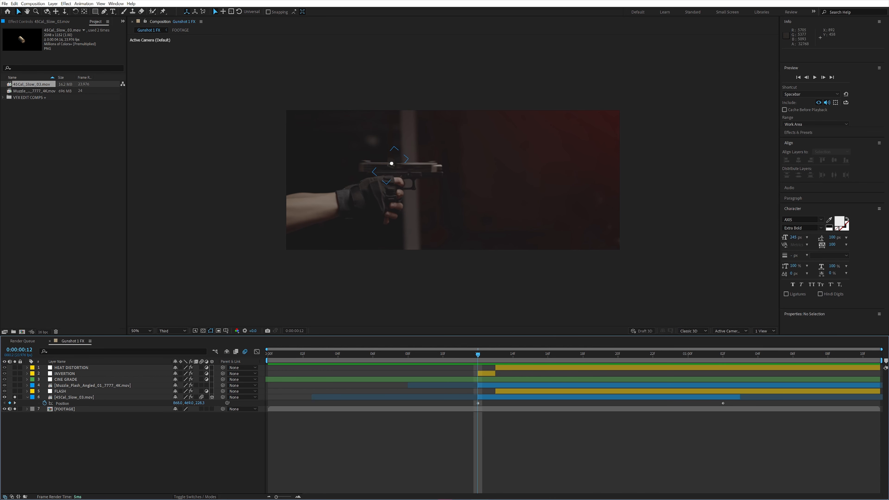
# Examine the remaining shell's motion path by scrubbing between the start of its ejection and 0:00:01:02, ending at 0:00:01:00
pyautogui.moveTo(480, 358); pyautogui.dragTo(670, 370)
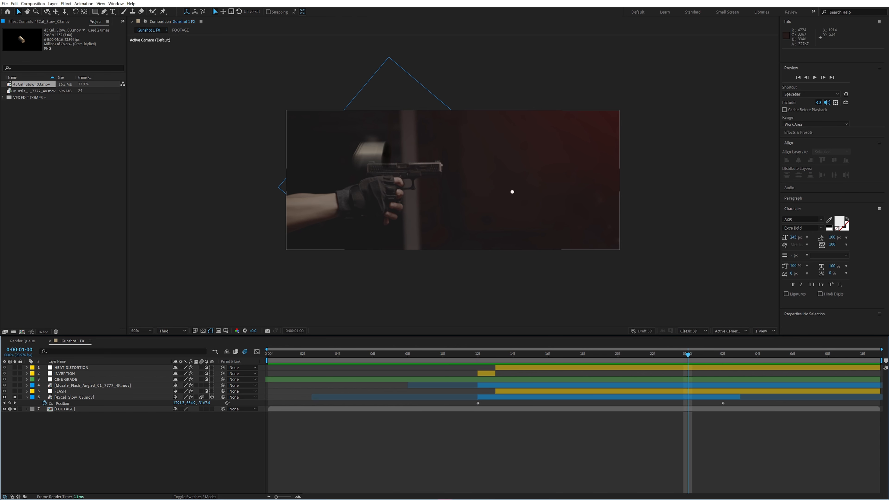
pyautogui.click(560, 397)
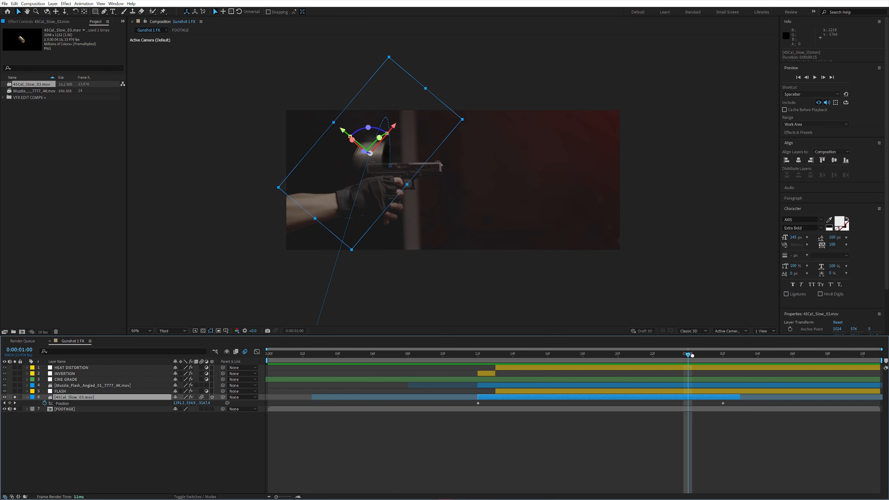
pyautogui.moveTo(687, 354); pyautogui.dragTo(705, 376)
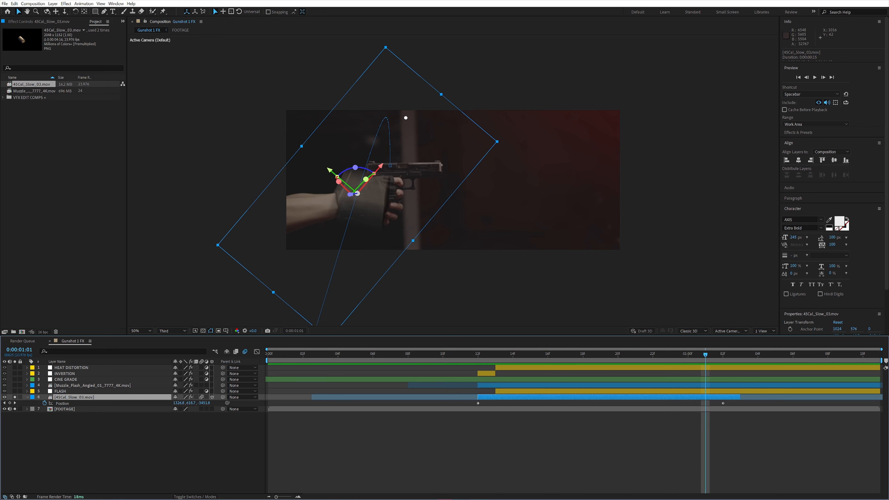
pyautogui.click(724, 355)
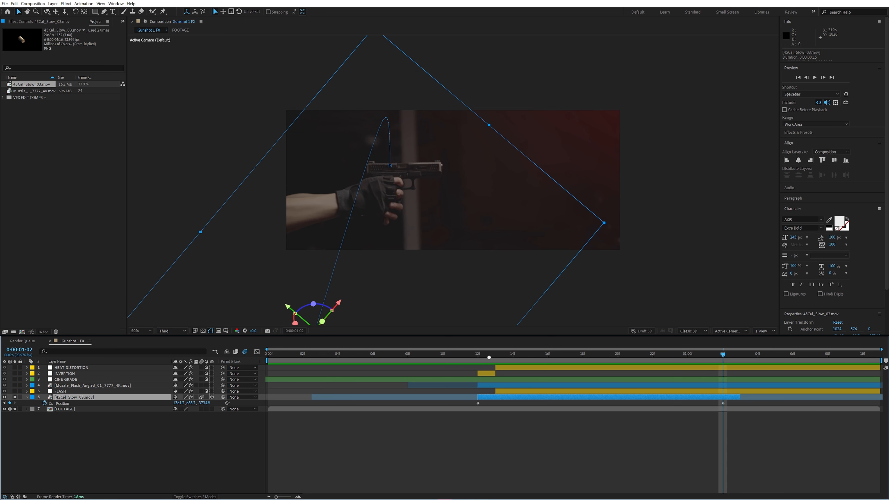
pyautogui.click(490, 356)
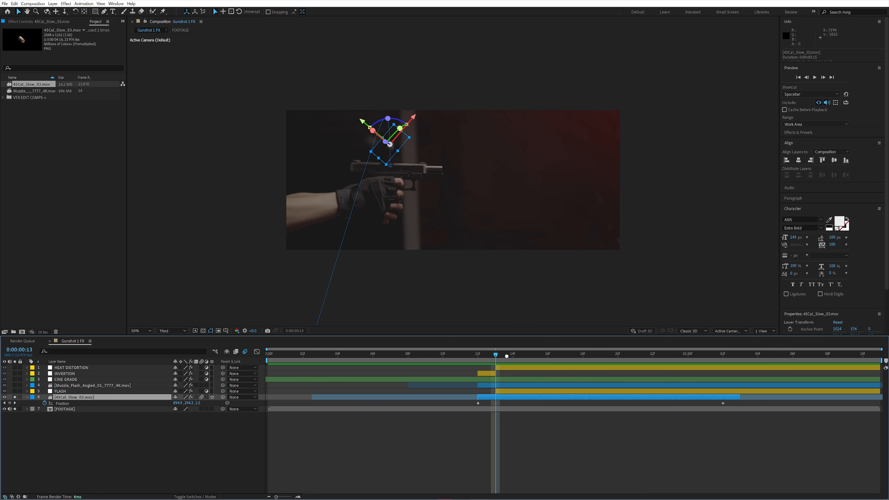
pyautogui.moveTo(534, 358); pyautogui.dragTo(687, 357)
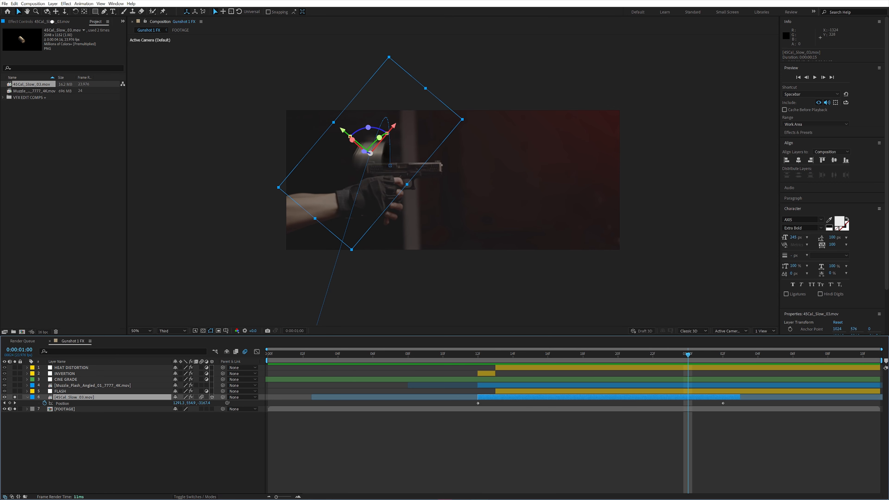
# Show the effects applied to the remaining shell layer, collapse its Position property and select the Tint effect
pyautogui.press('F3')
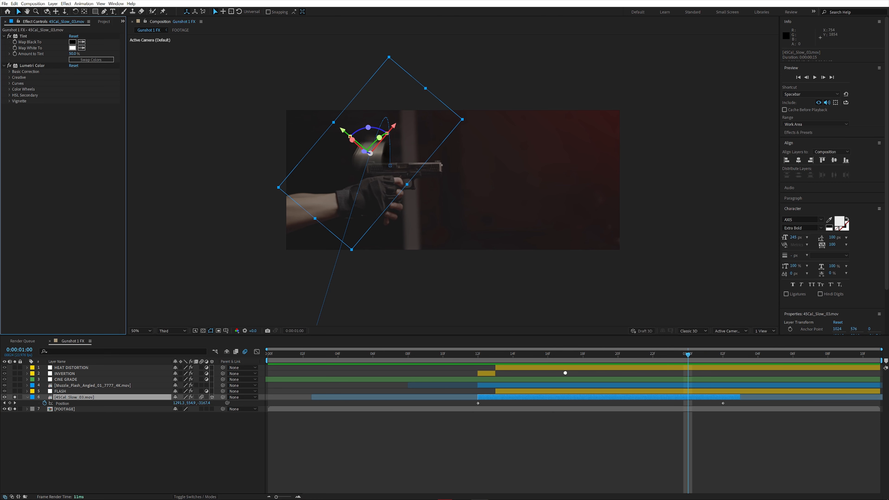
pyautogui.click(26, 397)
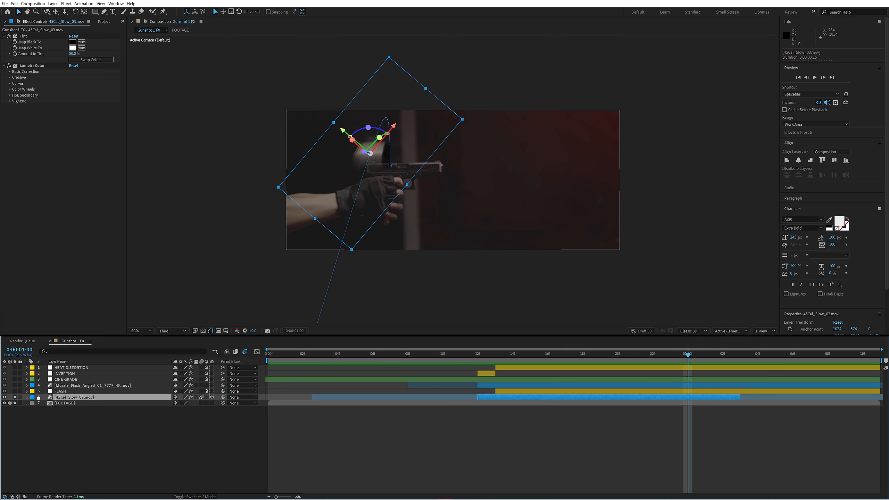
pyautogui.click(137, 438)
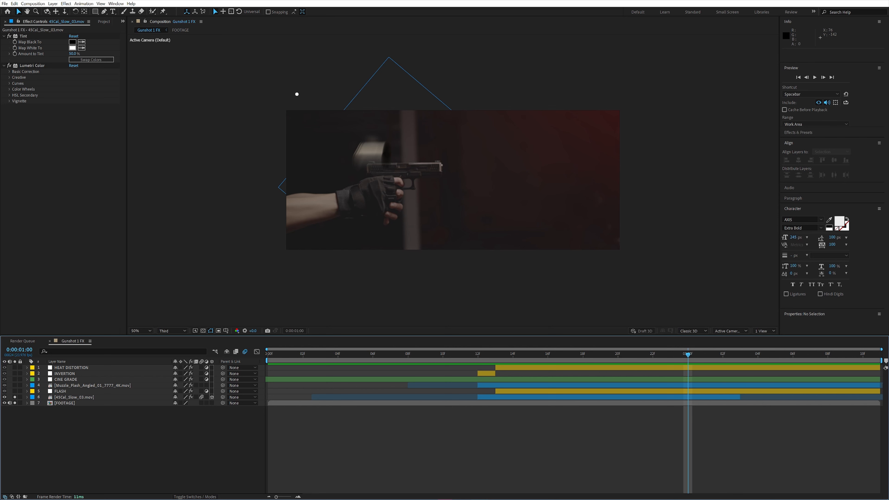
pyautogui.click(39, 36)
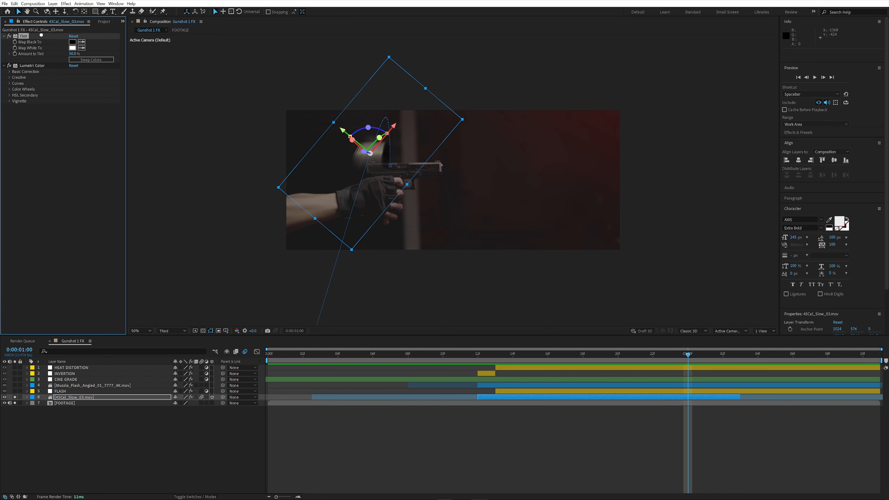